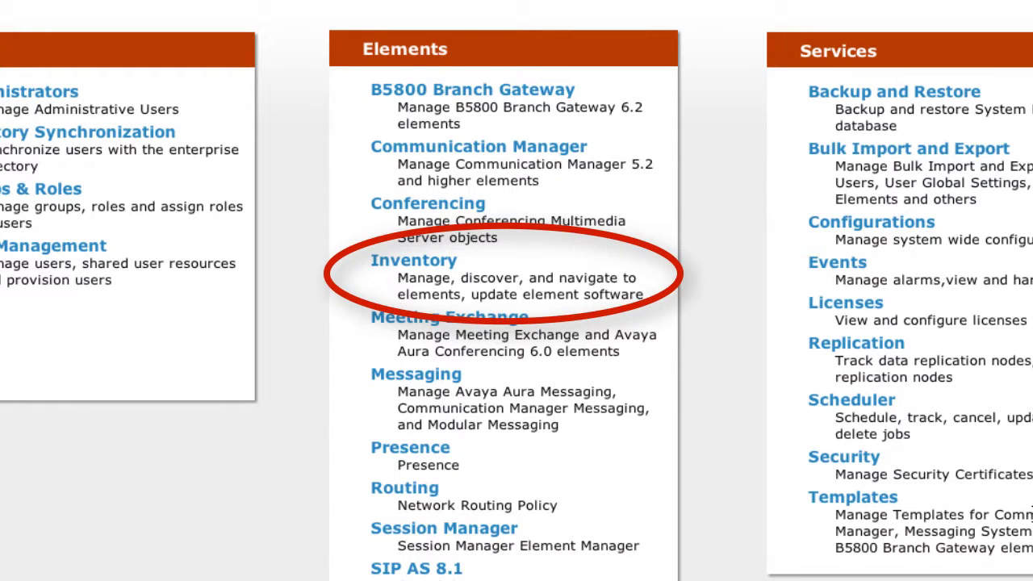
# Step: Go to Inventory's Manage Elements list and start creating a new element
pyautogui.click(441, 265)
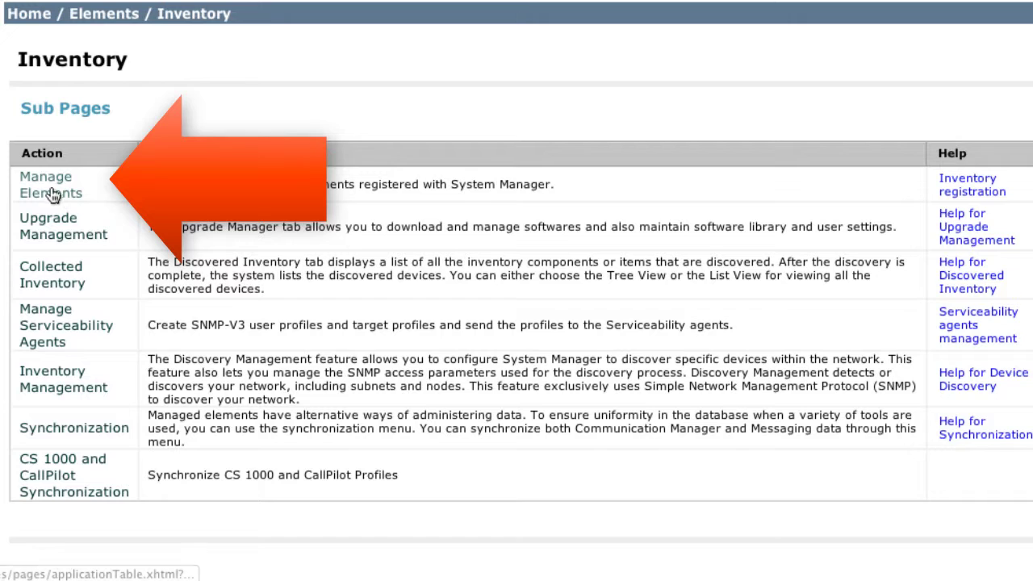
pyautogui.click(46, 194)
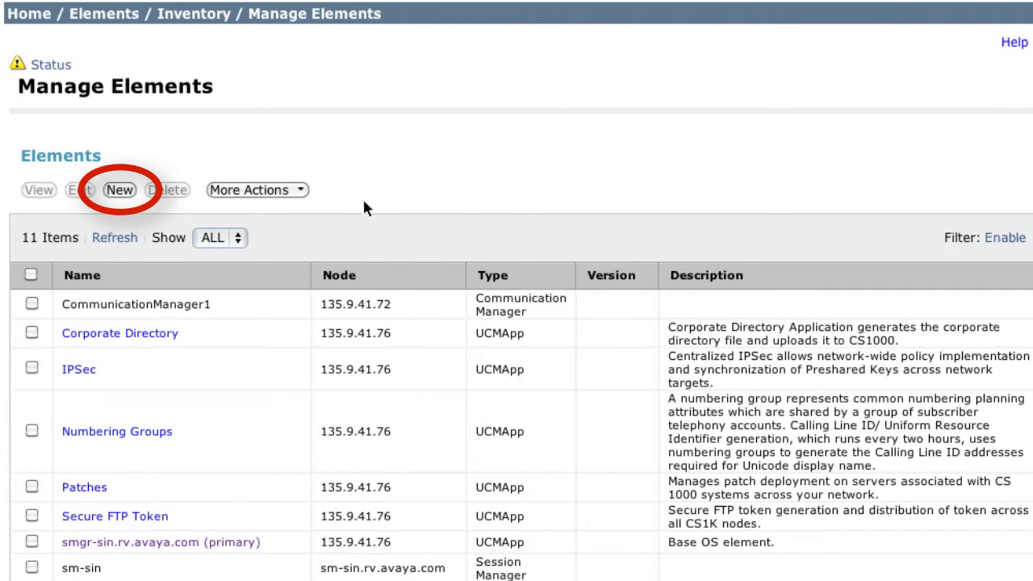
pyautogui.click(129, 194)
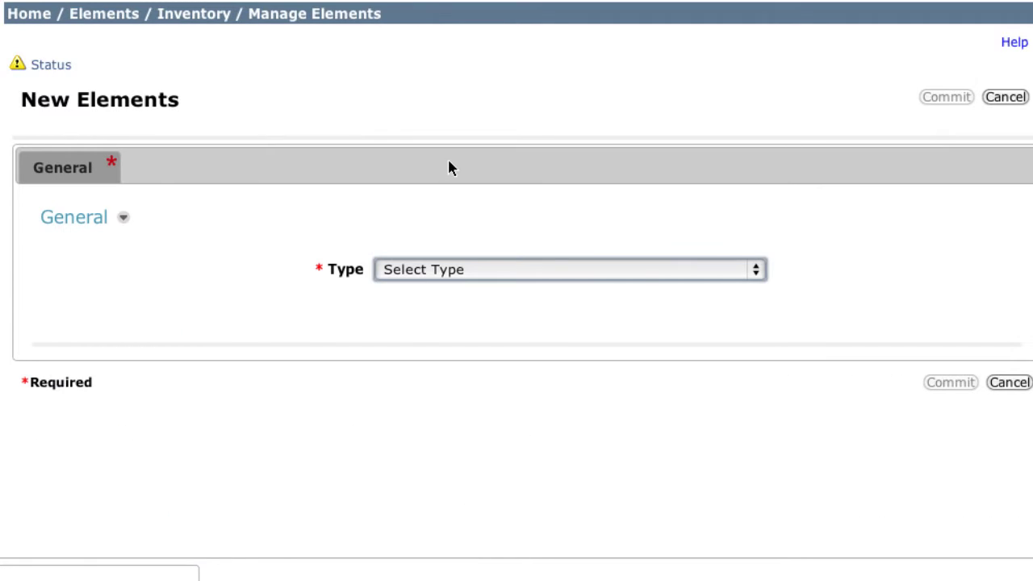
# Step: Choose Conferencing as the new element's type
pyautogui.click(715, 274)
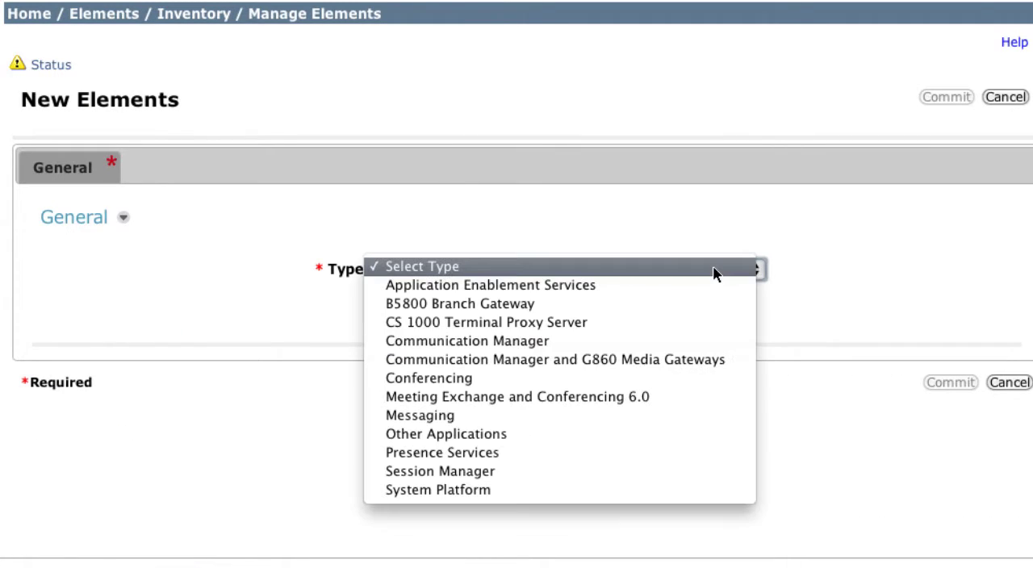
pyautogui.click(705, 384)
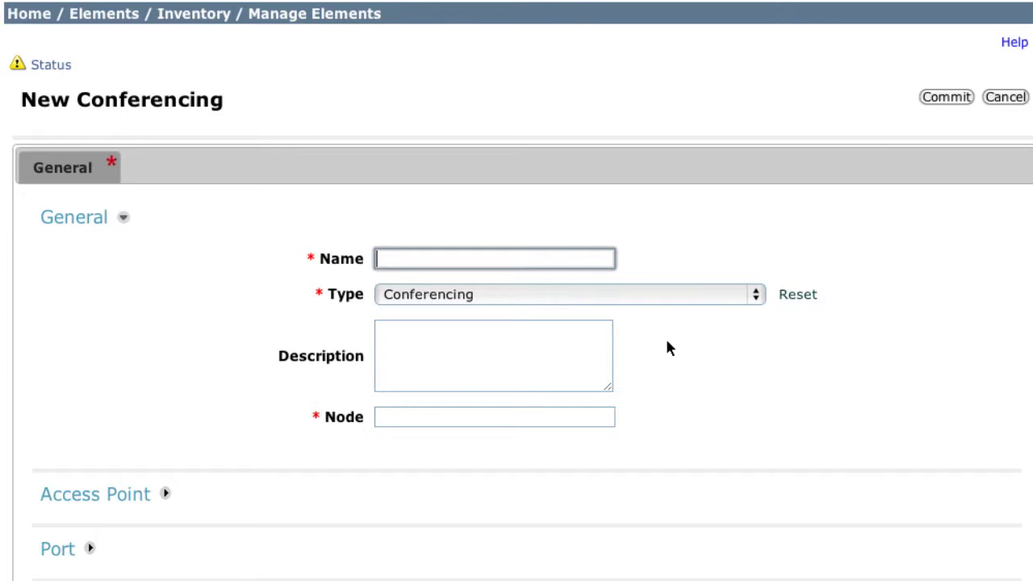
# Step: Enter Name AAC7_SIN_PROV and Node aac7-sin.rv.avaya.com for the Conferencing element
pyautogui.write('A')
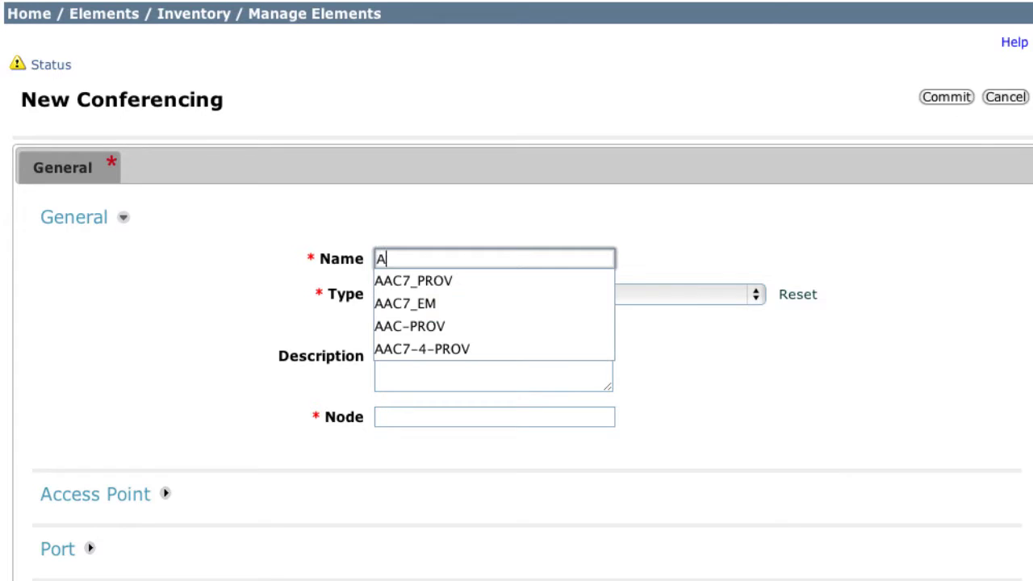
pyautogui.write('AC7')
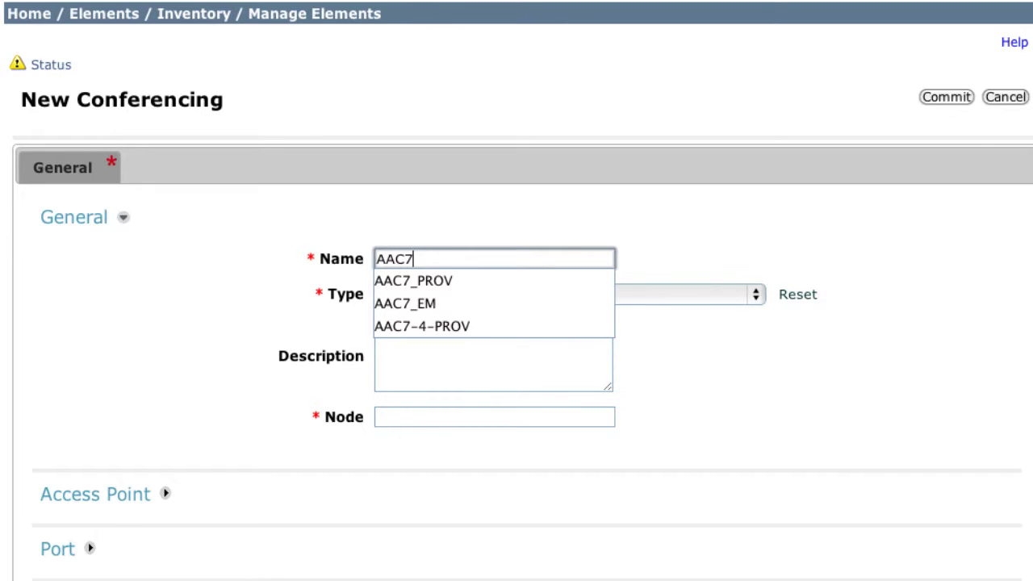
pyautogui.write('_SI')
pyautogui.press('BackSpace')
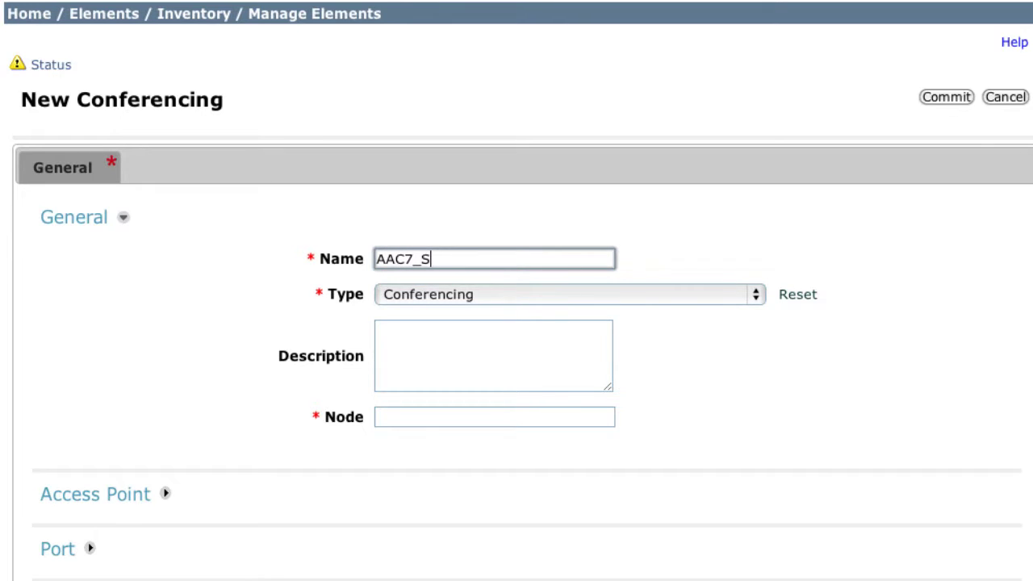
pyautogui.write('IN_PROV')
pyautogui.press('Tab')
pyautogui.press('Tab')
pyautogui.press('Tab')
pyautogui.press('Tab')
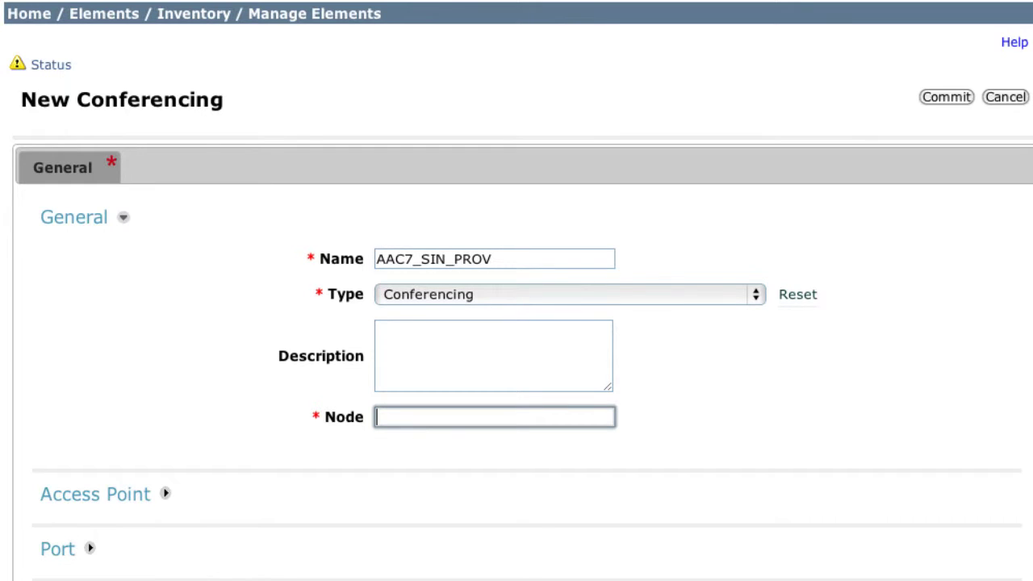
pyautogui.write('aac7')
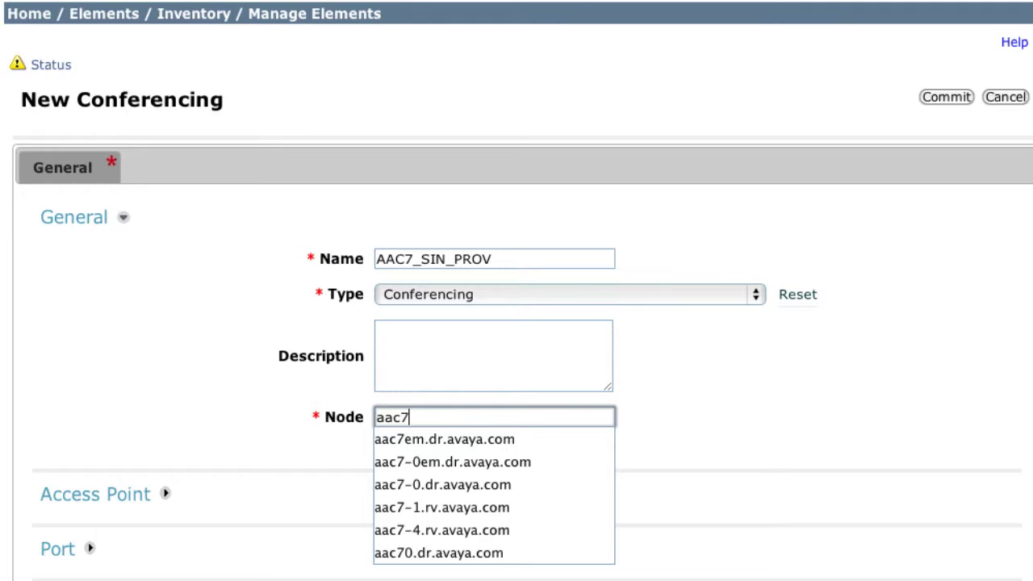
pyautogui.write('-sin.')
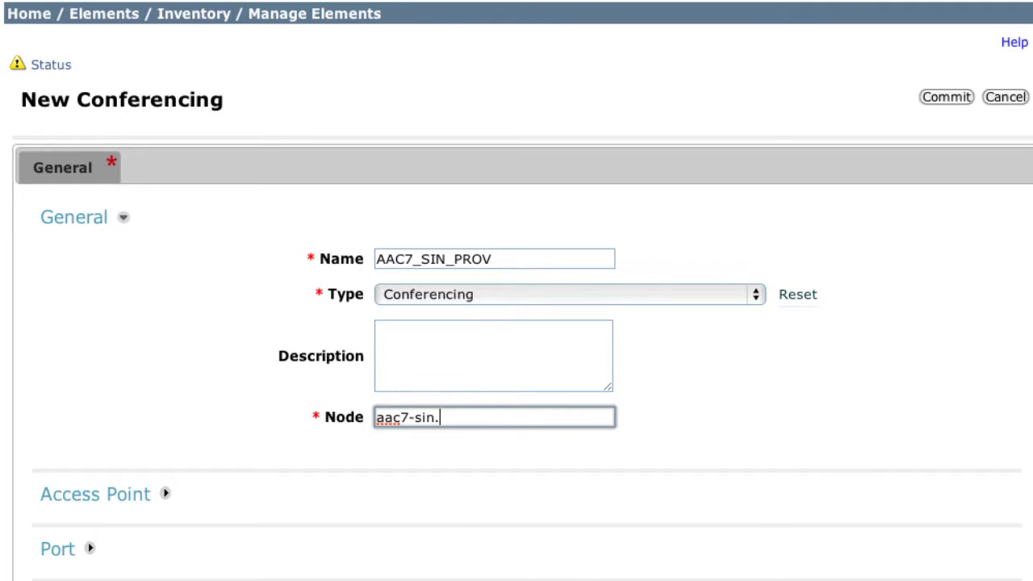
pyautogui.write('ry.avya')
pyautogui.press('BackSpace')
pyautogui.press('BackSpace')
pyautogui.write('aya.com')
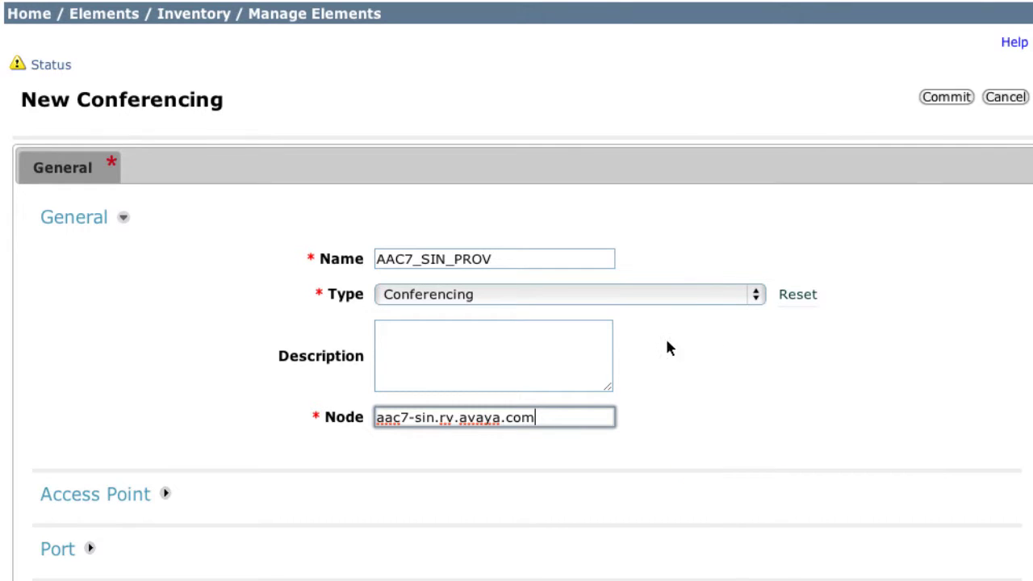
pyautogui.scroll(-3, 137, 432)
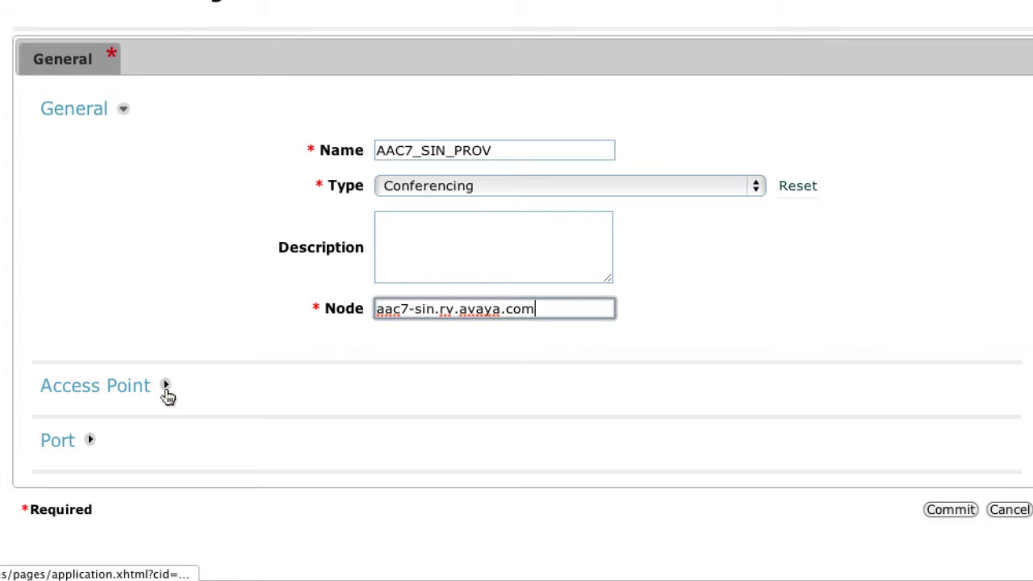
# Step: Add a new access point to the element and name it AAC7_PROV
pyautogui.click(165, 387)
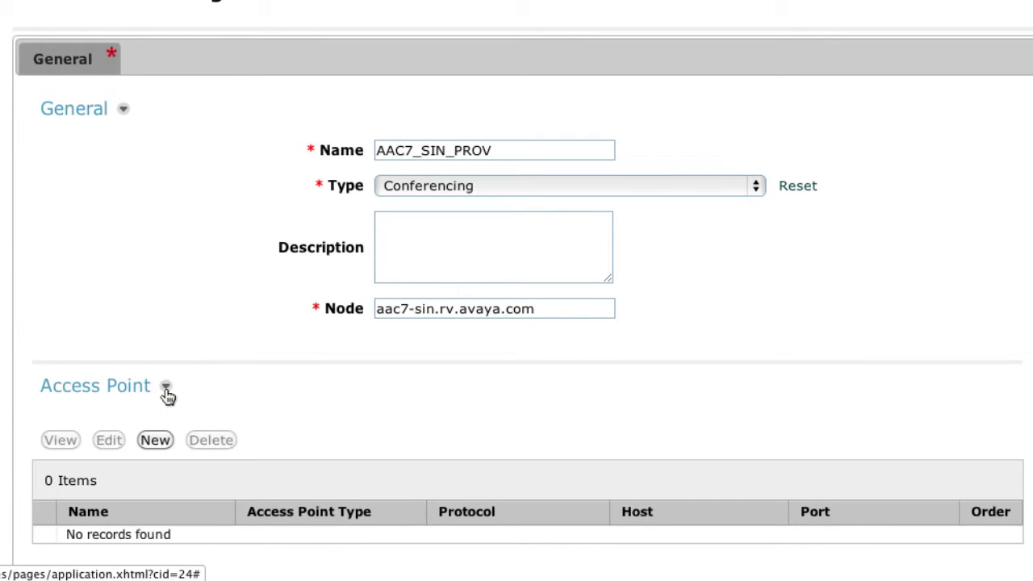
pyautogui.scroll(-5, 284, 401)
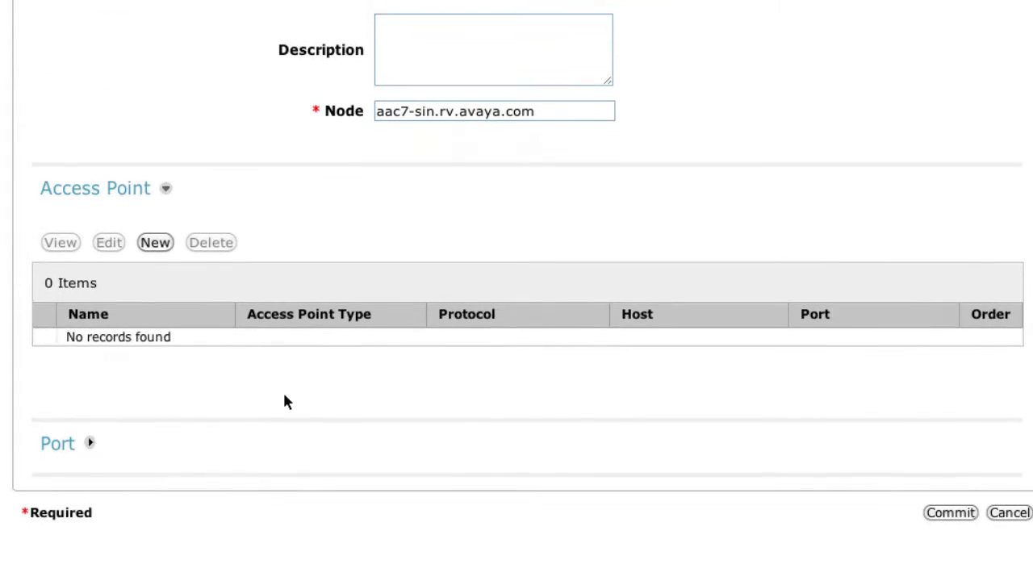
pyautogui.click(166, 255)
pyautogui.scroll(-2, 450, 334)
pyautogui.click(462, 368)
pyautogui.write('AA')
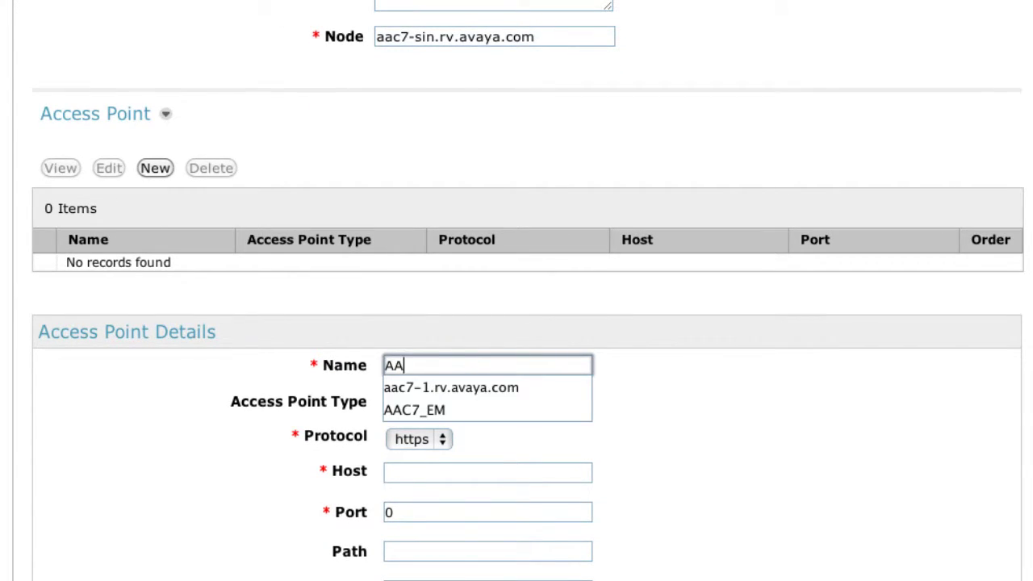
pyautogui.write('C7_PROV')
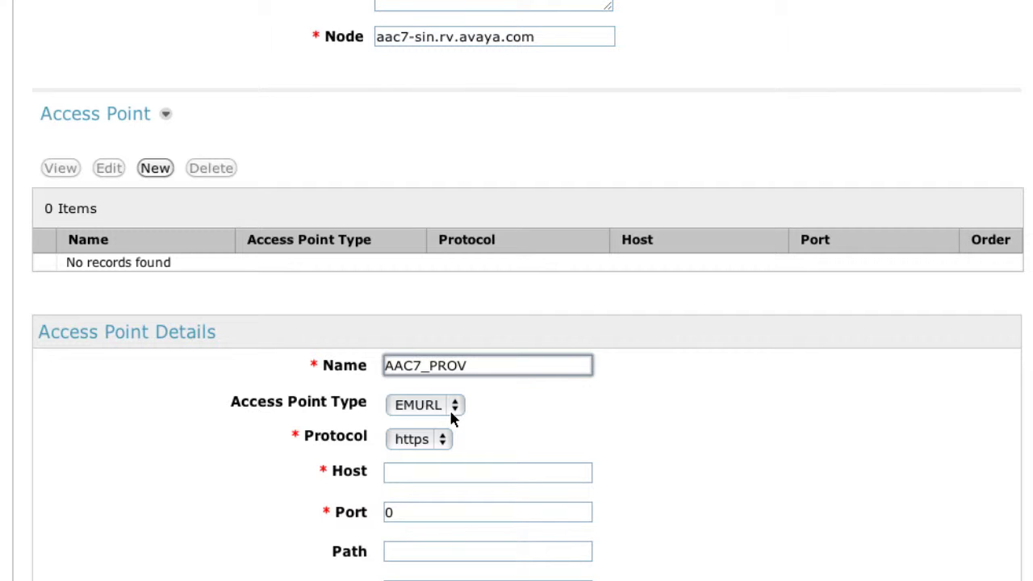
pyautogui.click(450, 410)
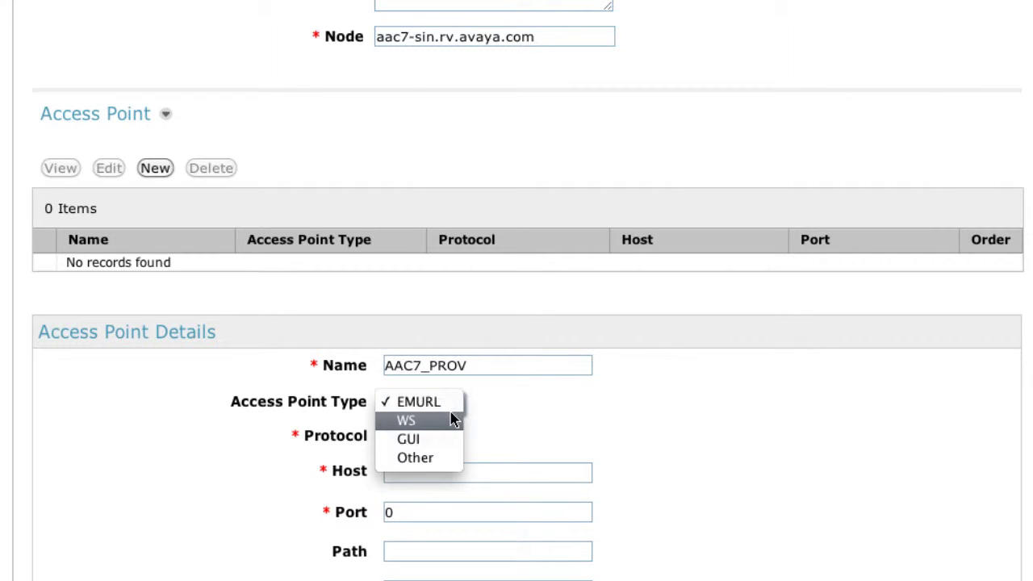
# Step: Save AAC7_PROV as EMURL https to aac7-sin.rv.avaya.com, port 8443, path prov/sso
pyautogui.click(562, 421)
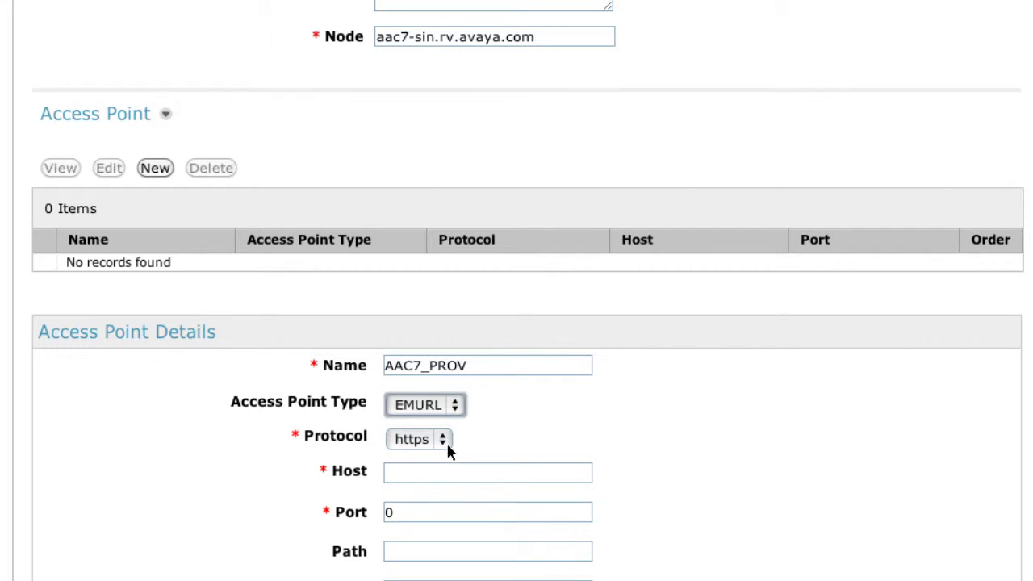
pyautogui.click(512, 472)
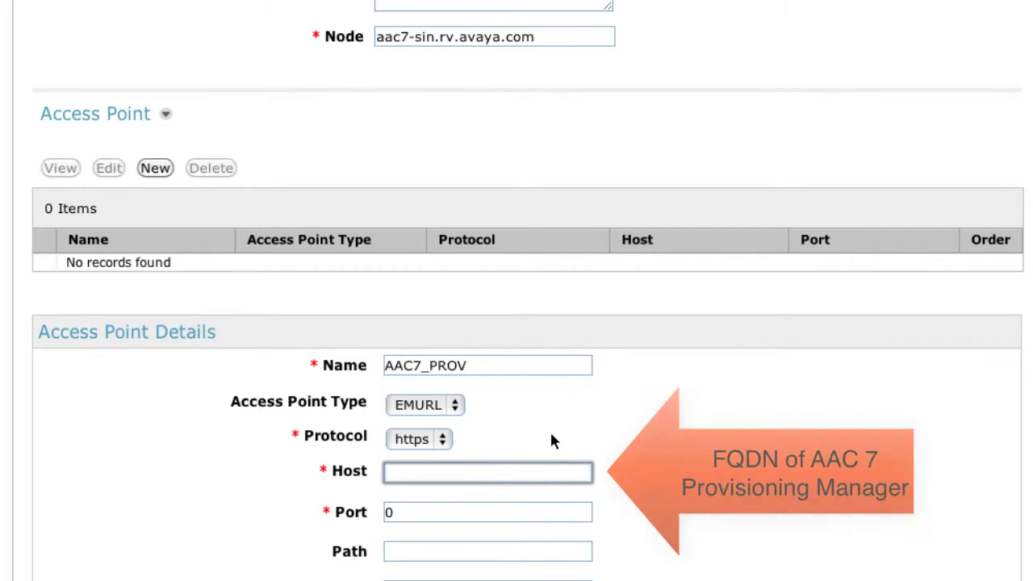
pyautogui.write('aac7-')
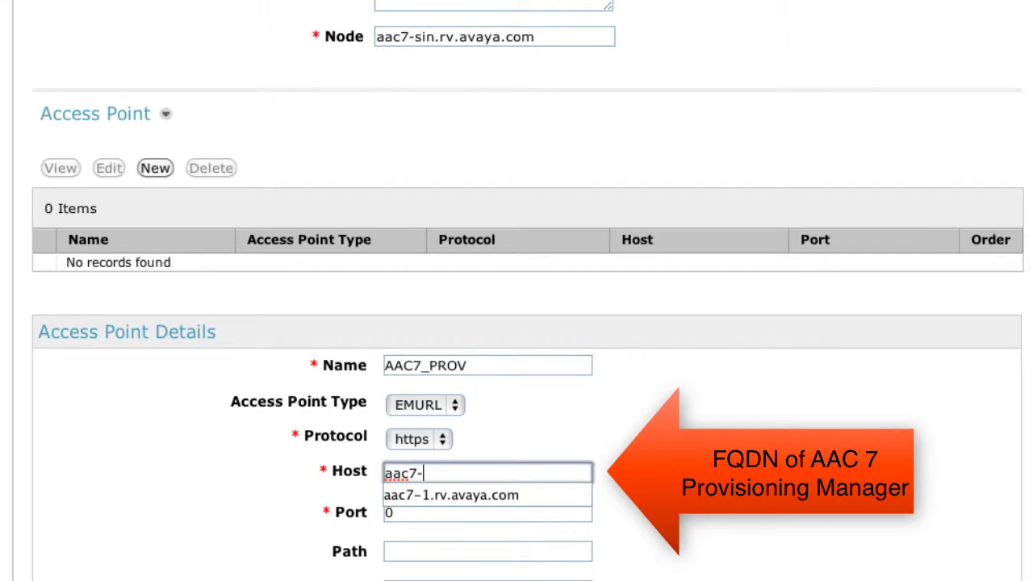
pyautogui.write('sin.')
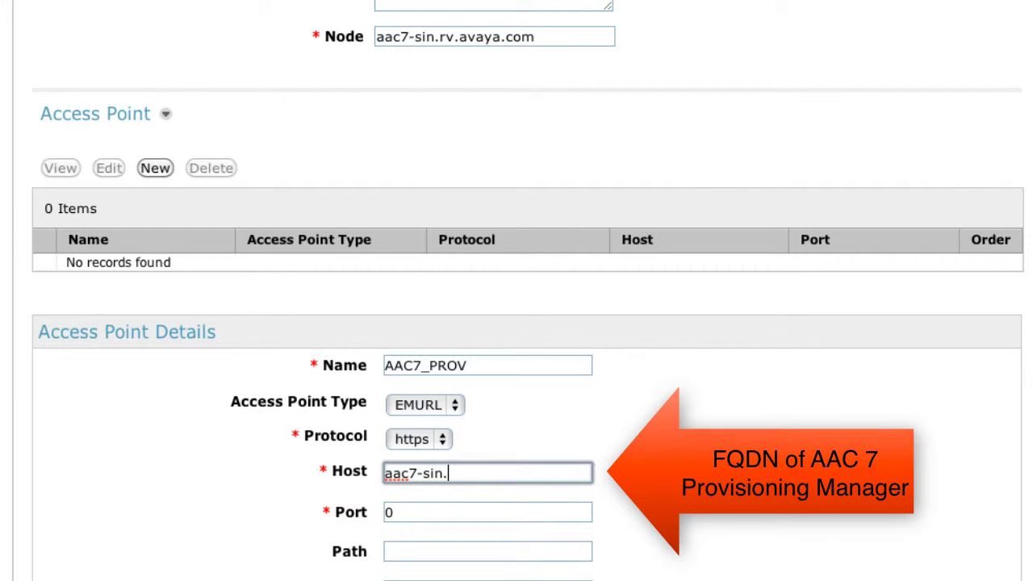
pyautogui.write('rv.avaya.com')
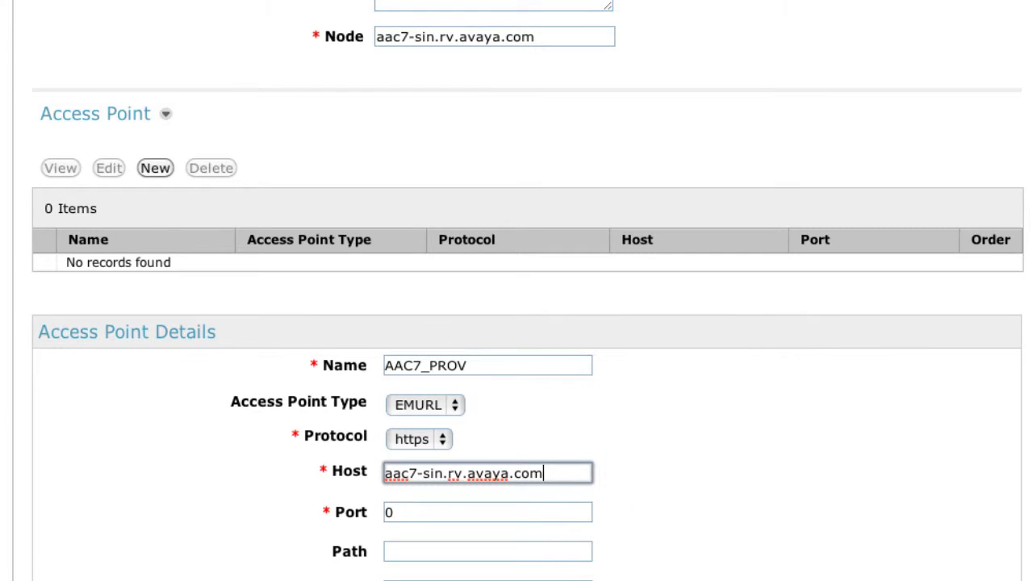
pyautogui.press('Tab')
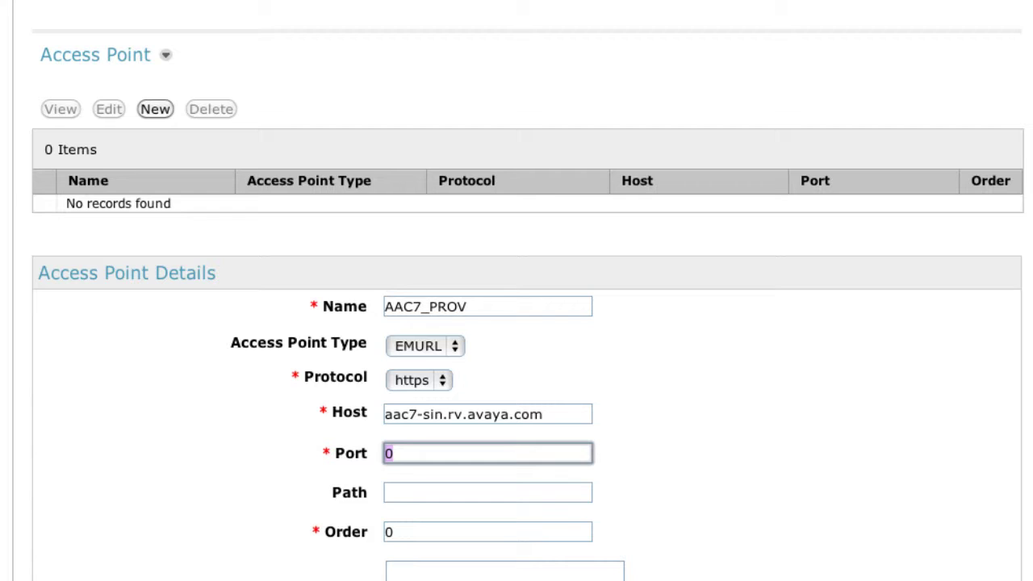
pyautogui.write('8443')
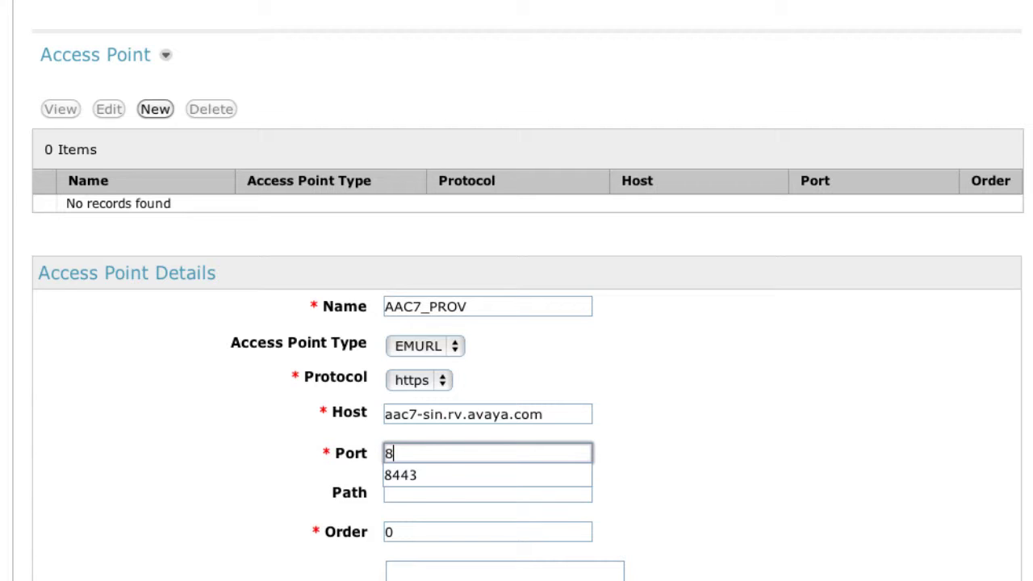
pyautogui.press('Tab')
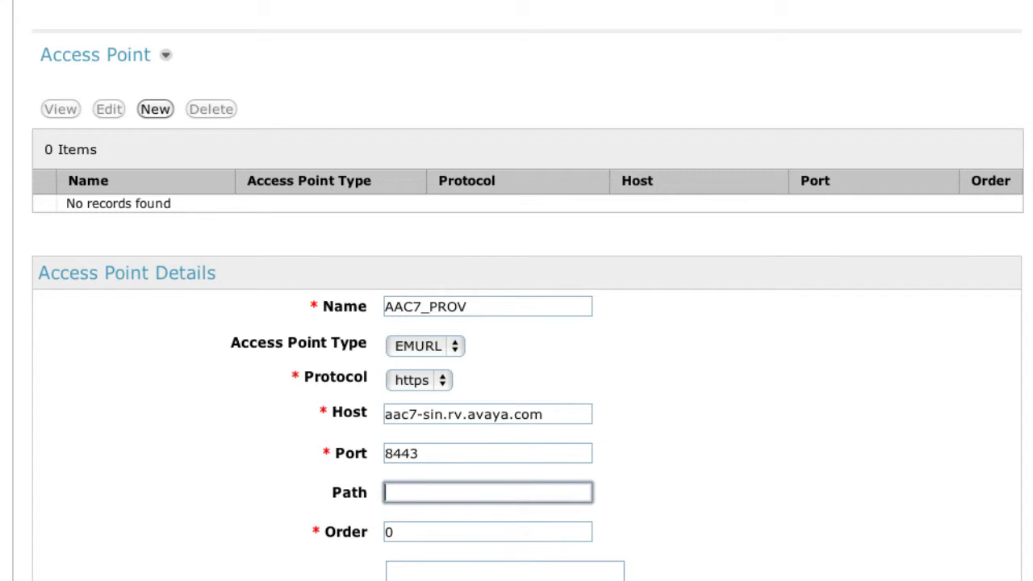
pyautogui.write('prov/sso')
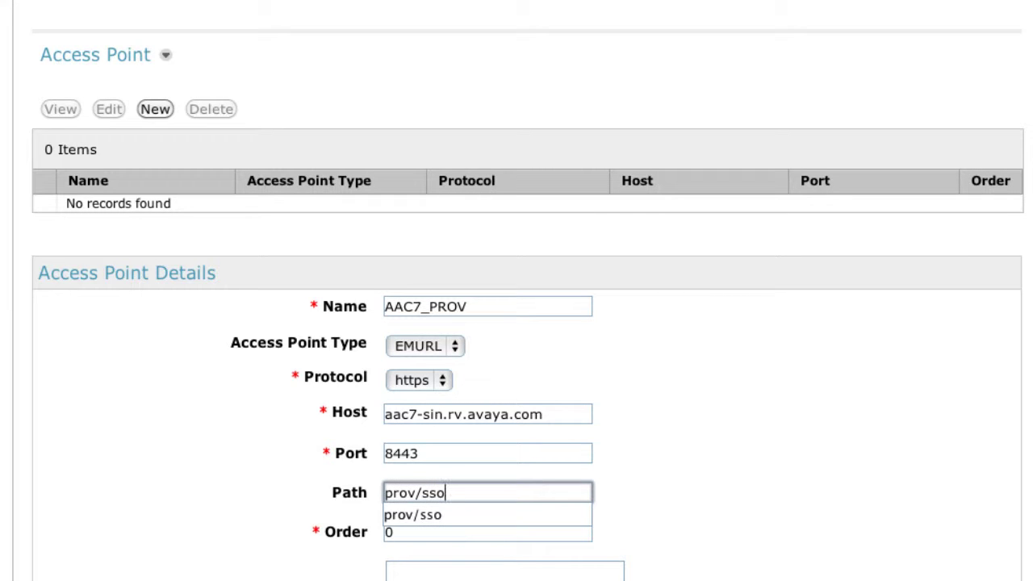
pyautogui.press('Tab')
pyautogui.scroll(-3, 545, 445)
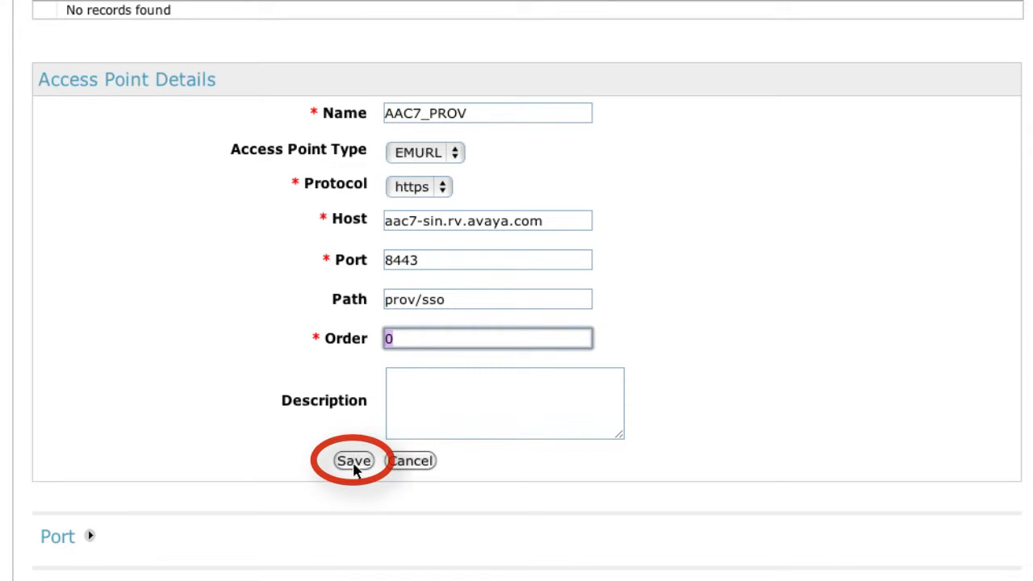
pyautogui.click(355, 464)
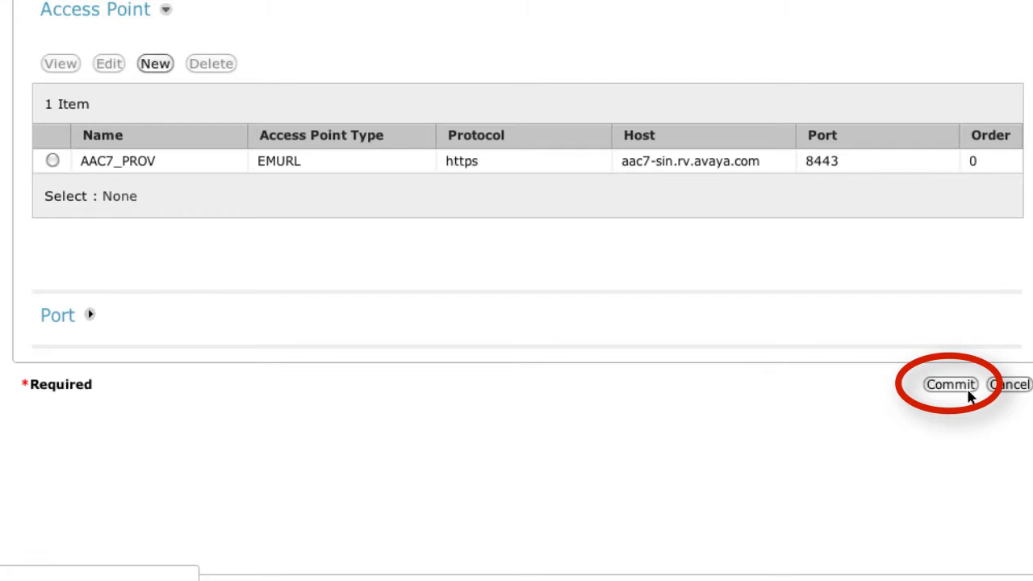
# Step: Commit the AAC7_SIN_PROV element, bringing the Manage Elements list to 12 items
pyautogui.click(951, 385)
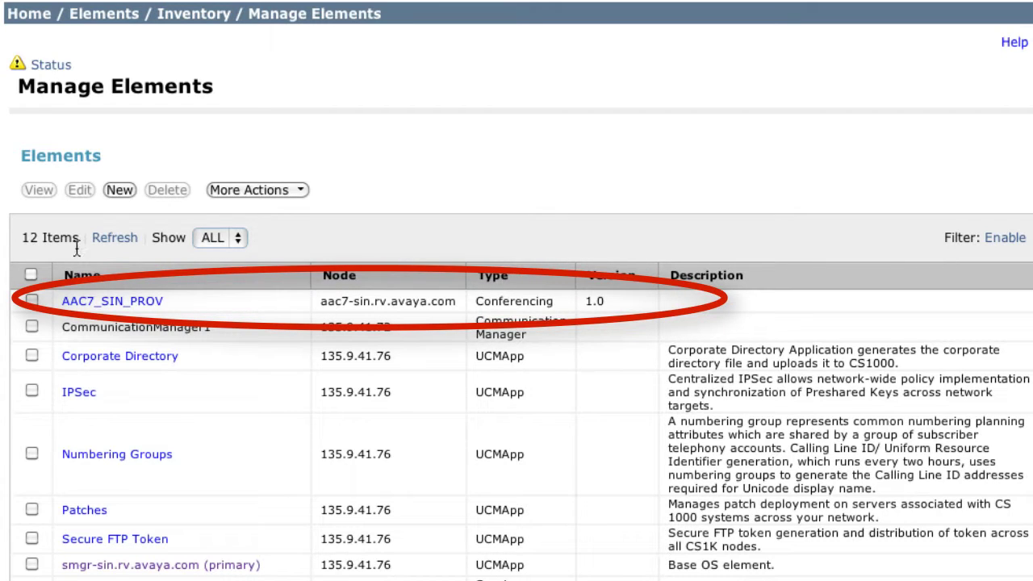
# Step: Start another new element with type Conferencing
pyautogui.click(129, 193)
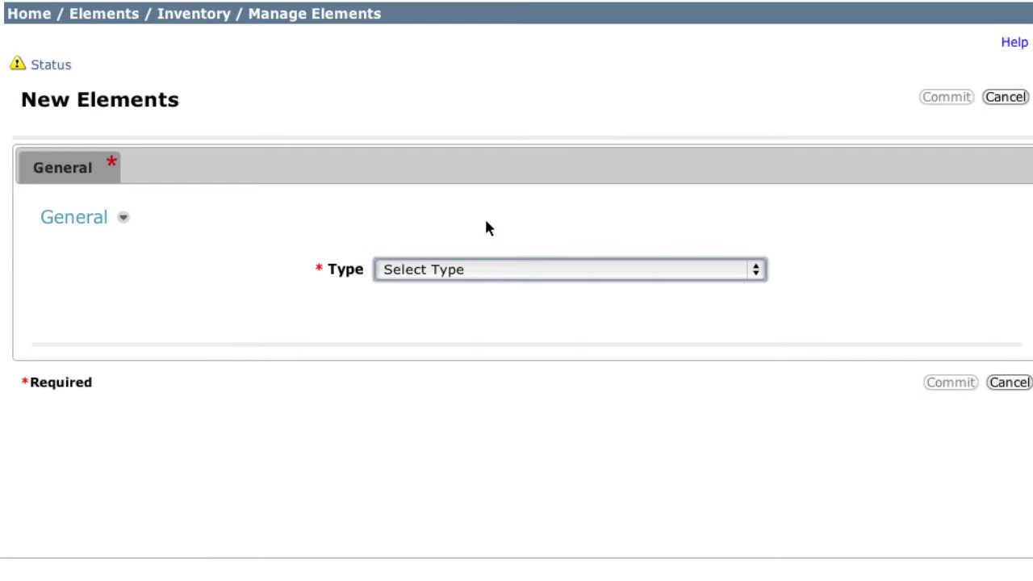
pyautogui.click(631, 271)
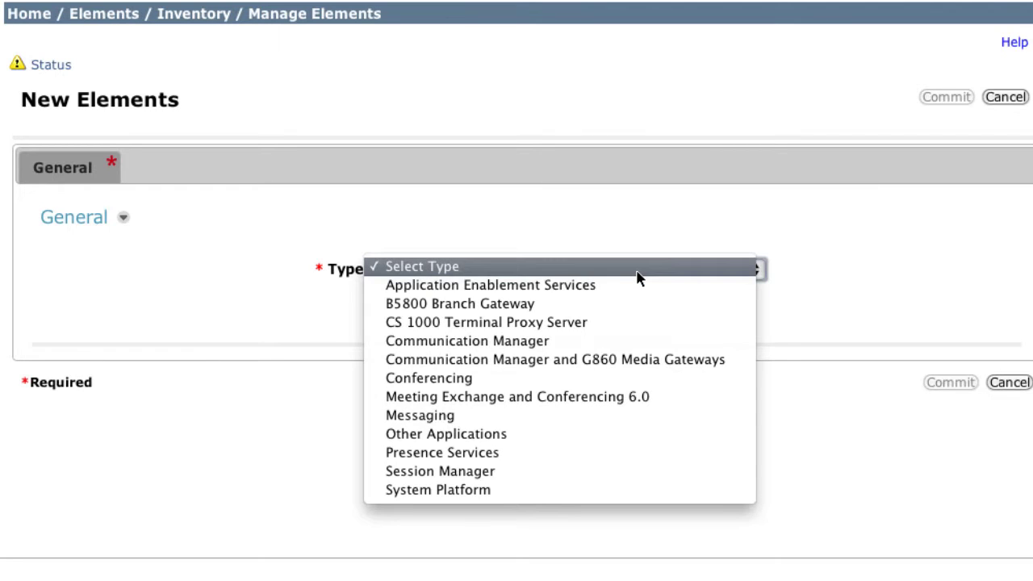
pyautogui.click(611, 384)
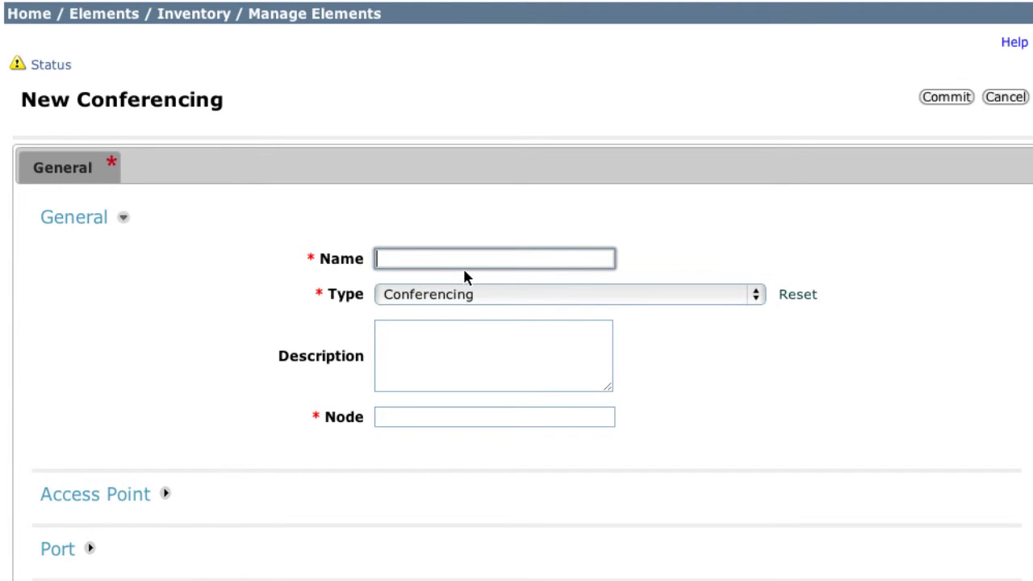
# Step: Name it AAC7_SIN_EM with node aac7em-sin.rv.avaya.com and expand Access Point
pyautogui.write('AAC7_')
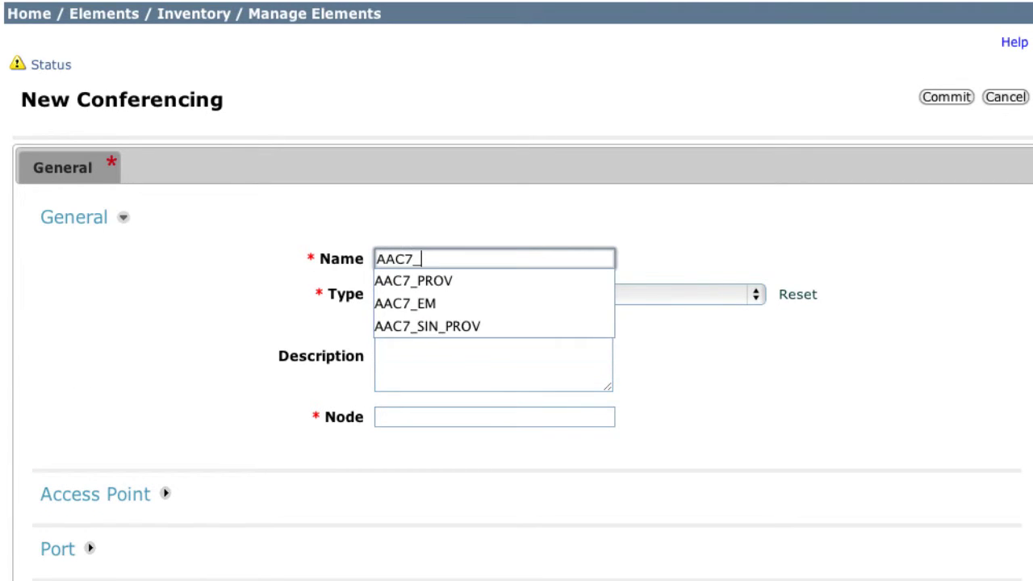
pyautogui.write('SIN_EM')
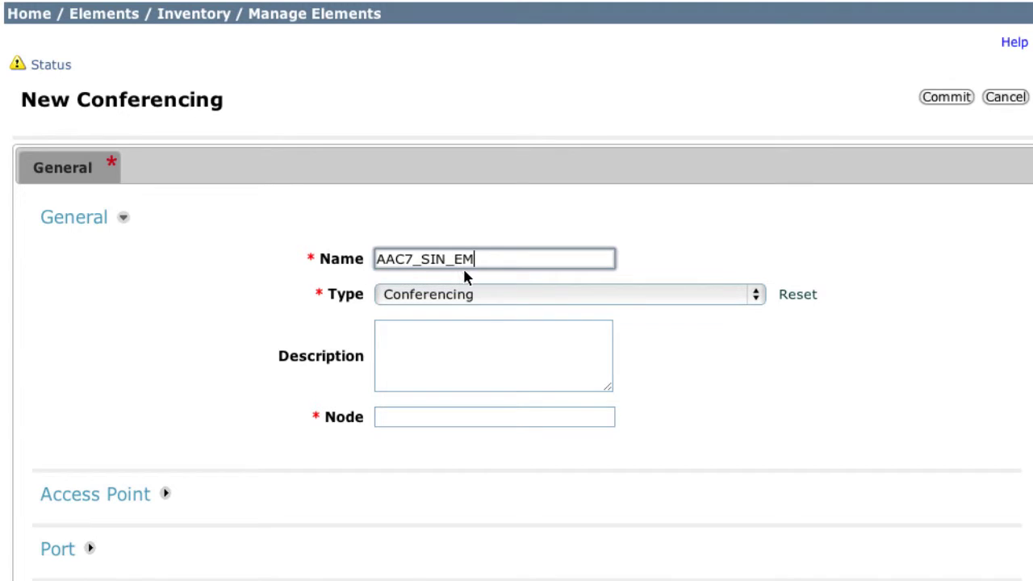
pyautogui.click(442, 422)
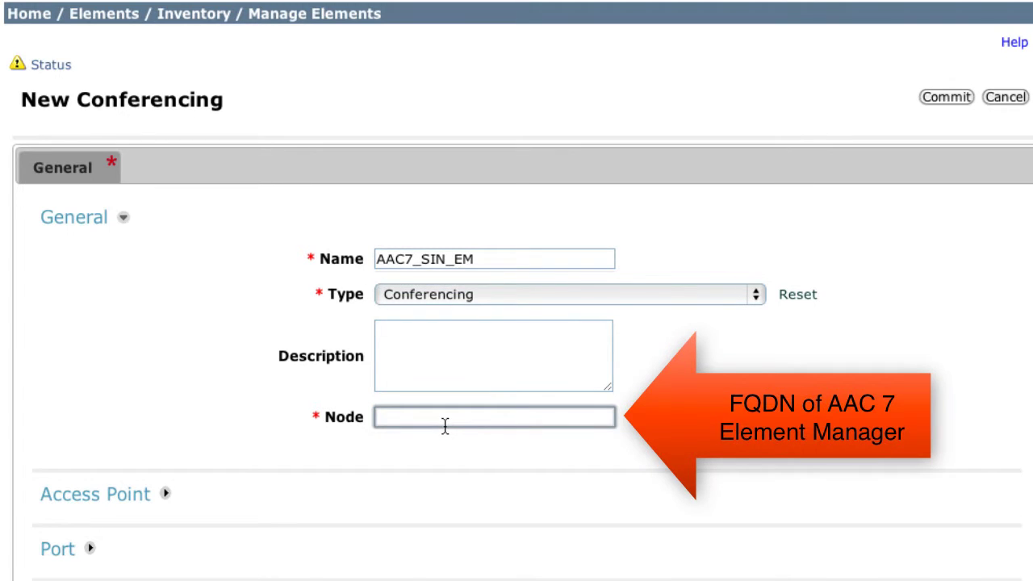
pyautogui.write('aac7')
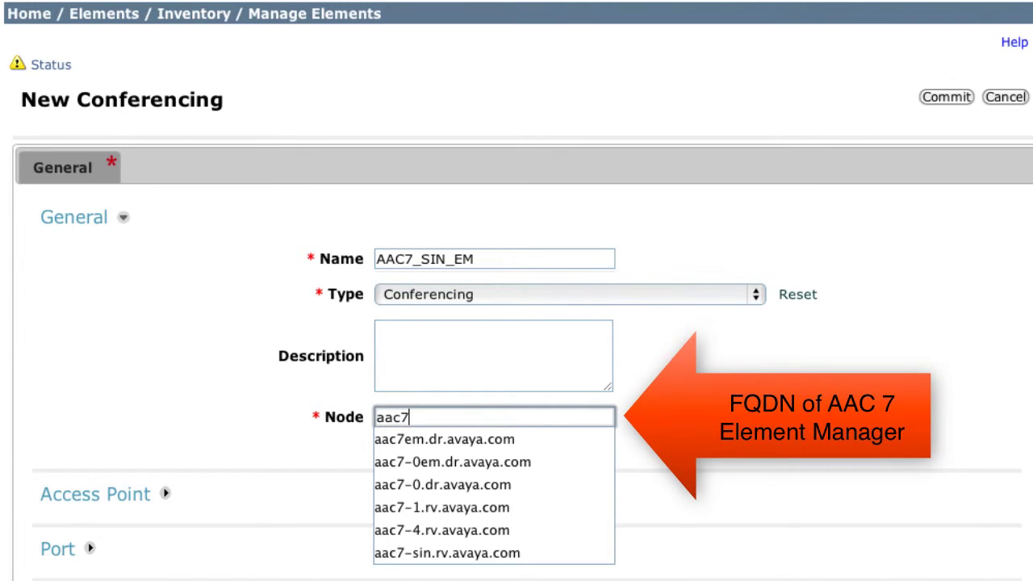
pyautogui.write('em-sin.ry.avaya')
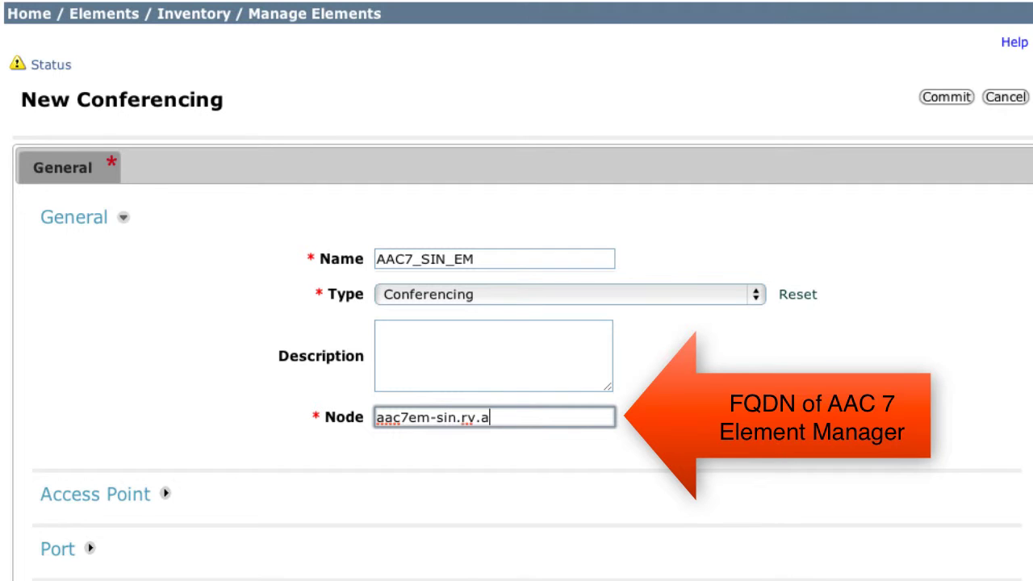
pyautogui.write('.com')
pyautogui.scroll(-3, 383, 516)
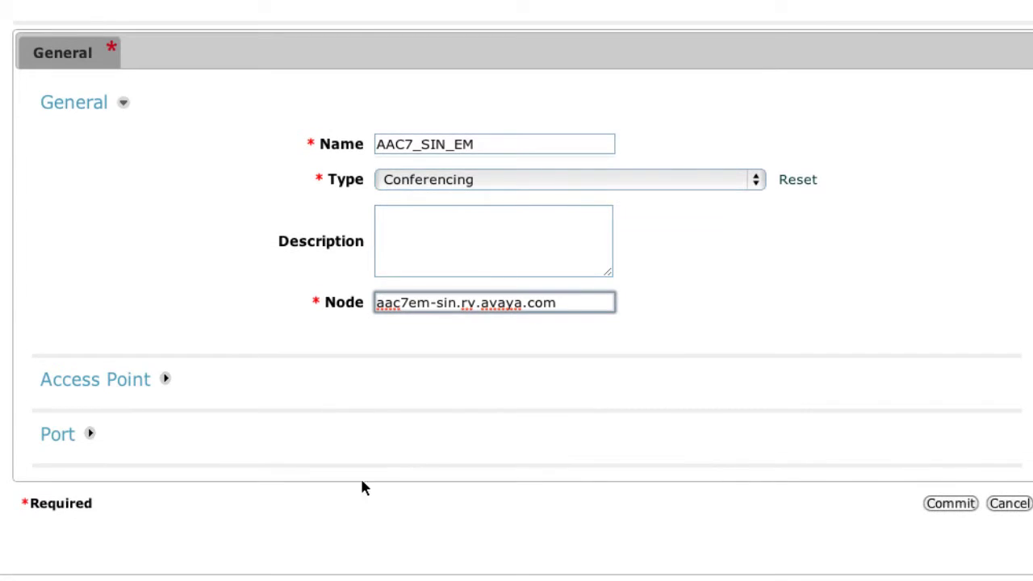
pyautogui.click(166, 381)
# Step: Add access point AAC7_EM, EMURL over https, host aac7em-sin.rv.avaya.com, port 12121
pyautogui.scroll(-5, 216, 404)
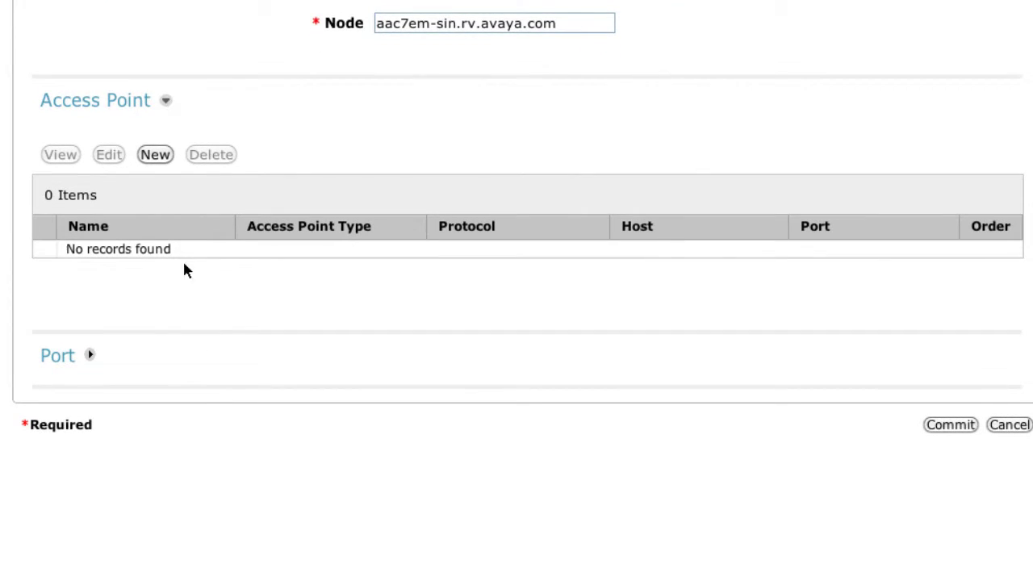
pyautogui.click(161, 161)
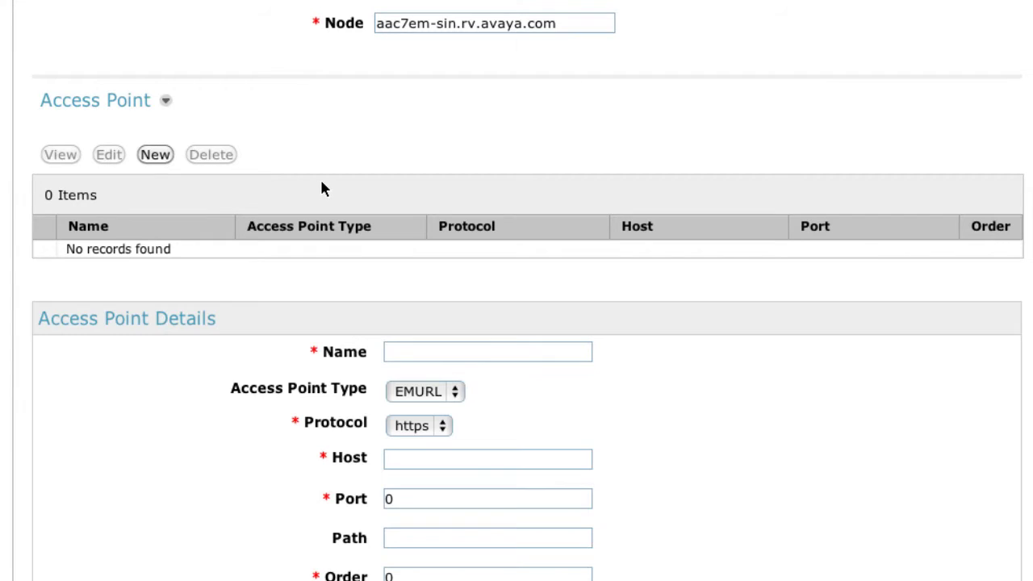
pyautogui.scroll(-2, 495, 282)
pyautogui.click(490, 269)
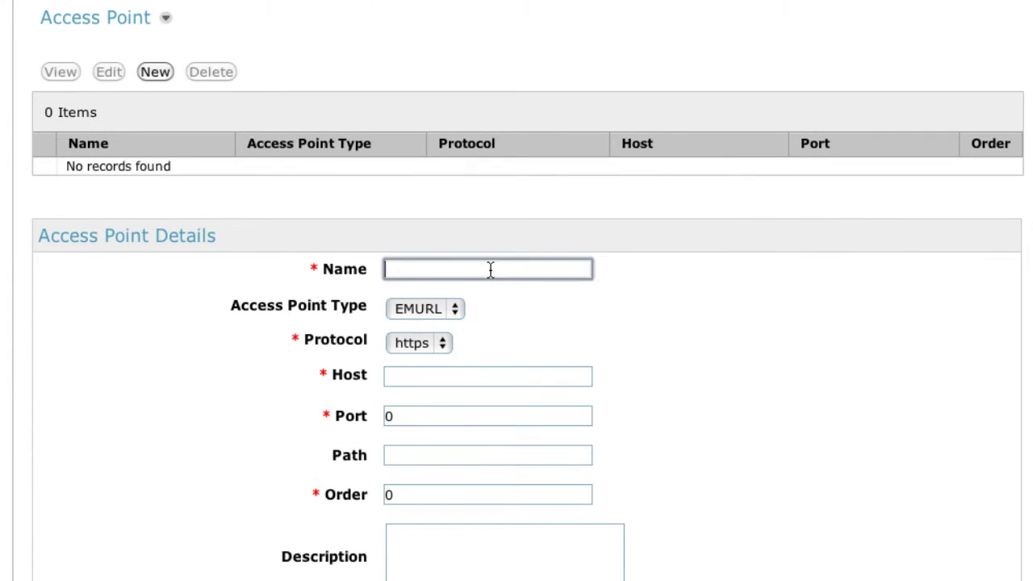
pyautogui.write('AAC7_EM')
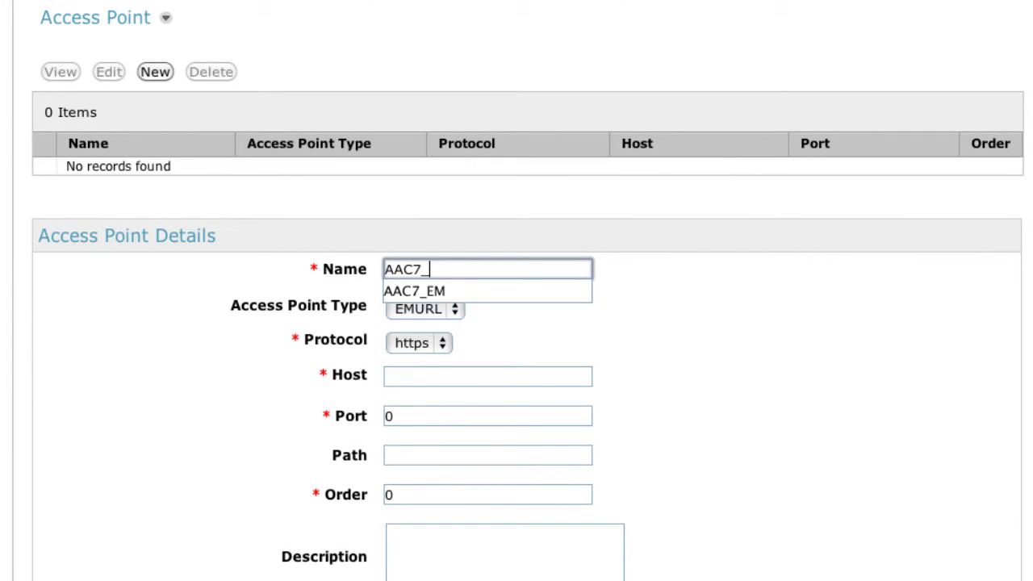
pyautogui.press('Tab')
pyautogui.press('Tab')
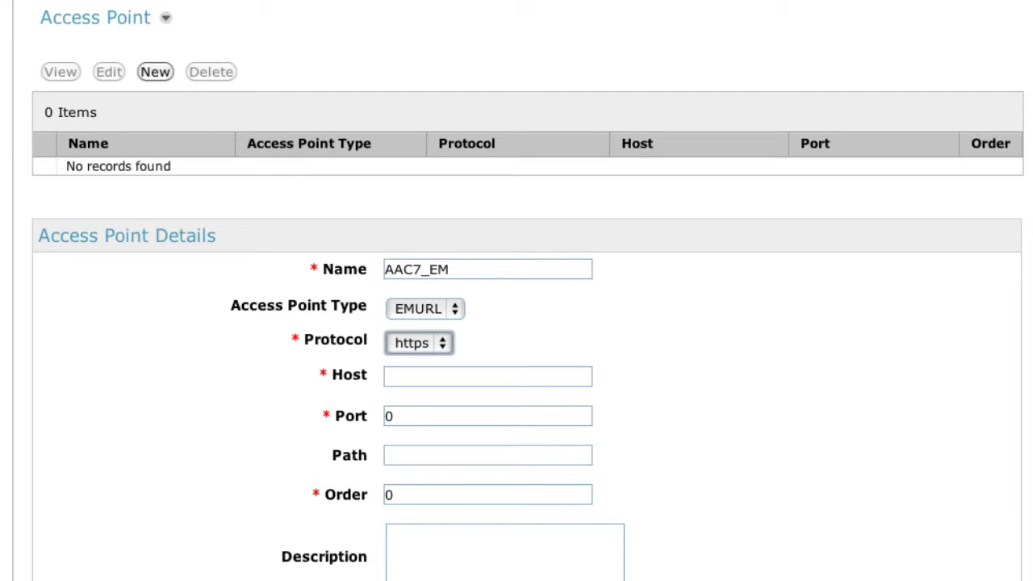
pyautogui.click(488, 376)
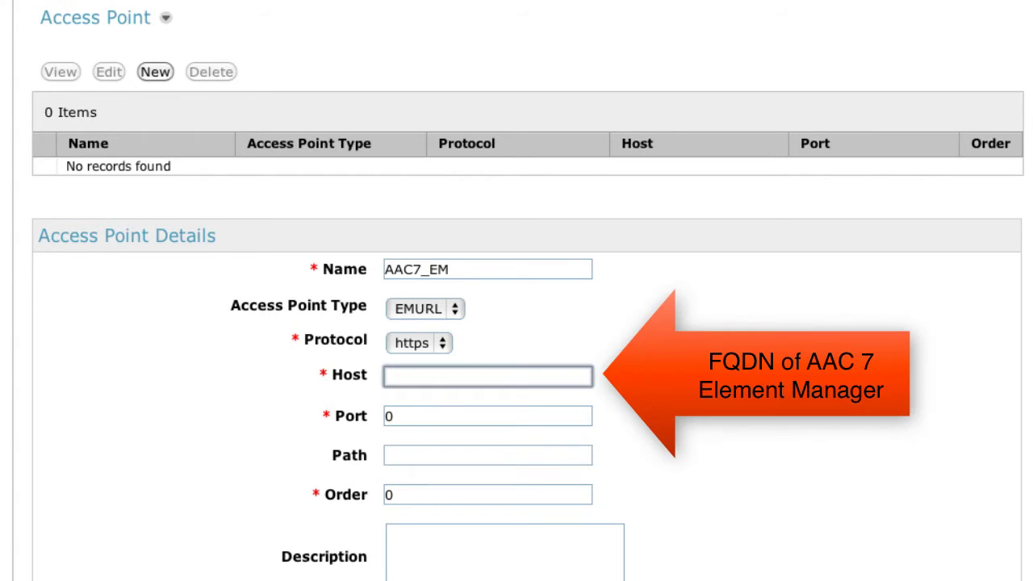
pyautogui.write('aac7')
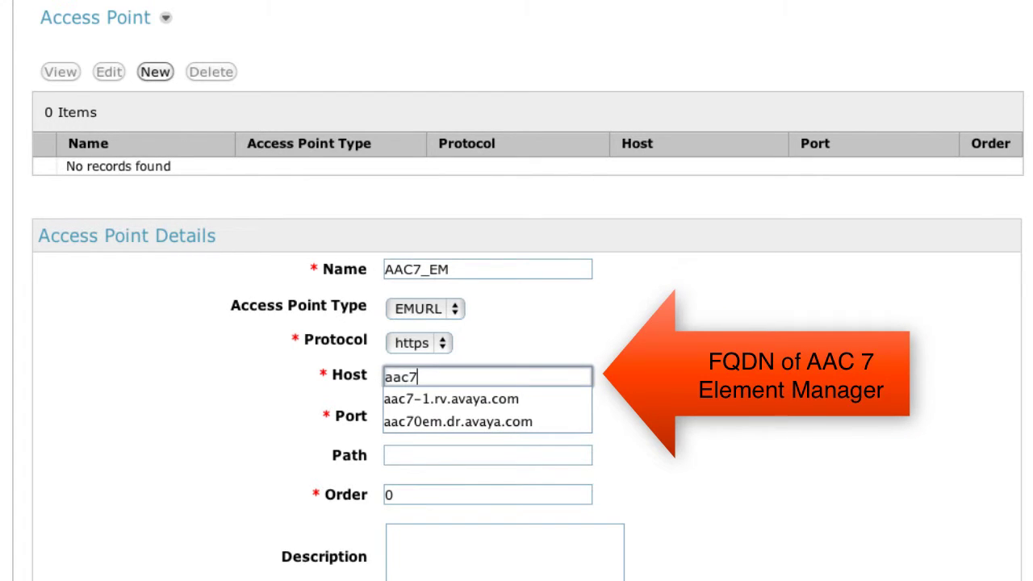
pyautogui.write('em-sin.rv.avaya.com')
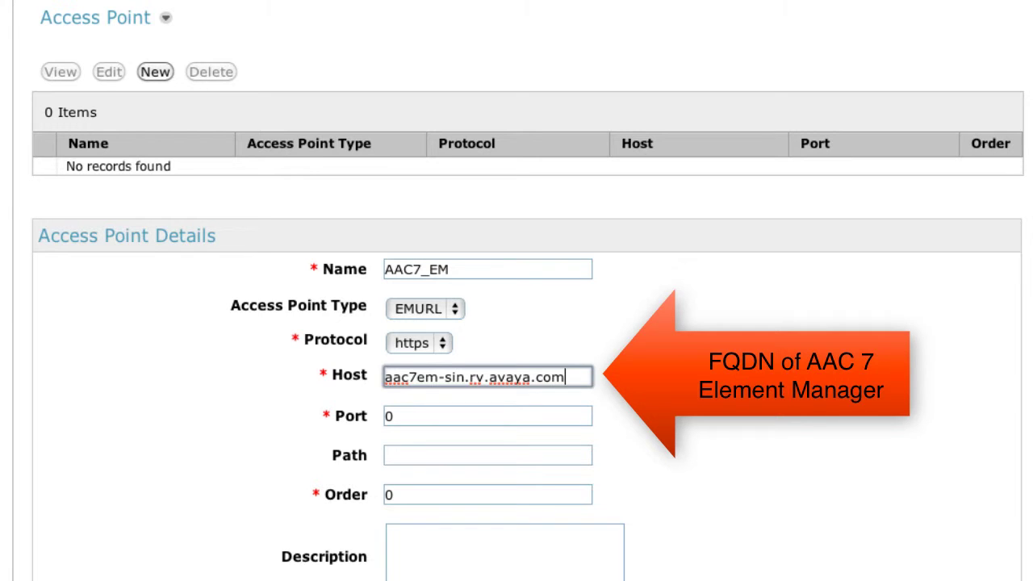
pyautogui.press('Tab')
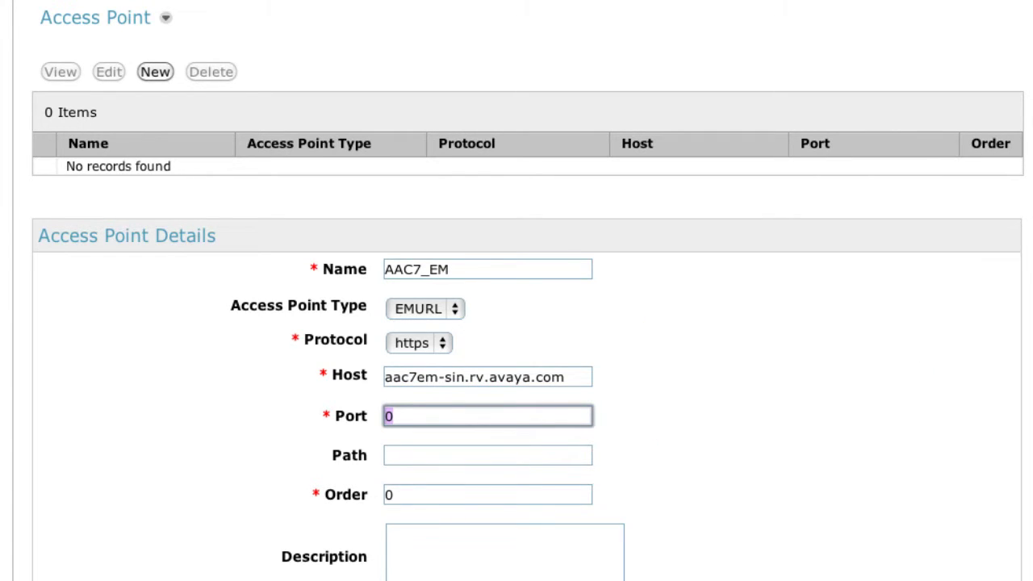
pyautogui.write('12121')
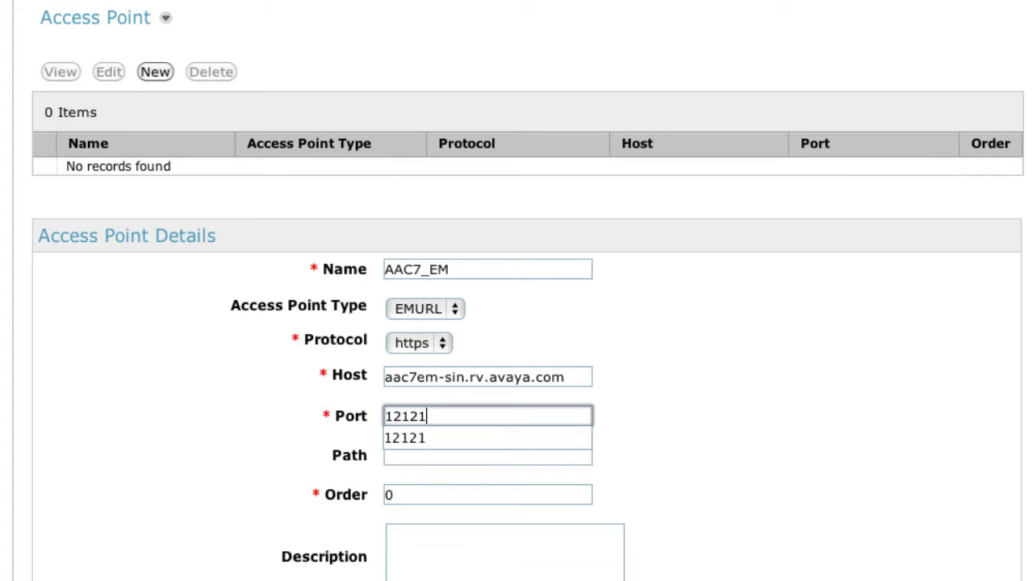
pyautogui.press('Tab')
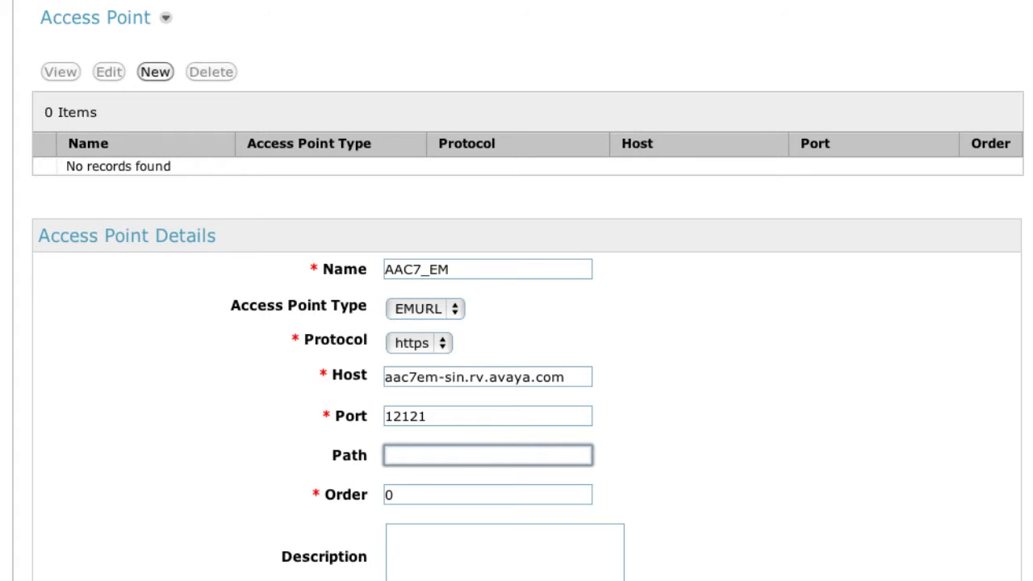
# Step: Save access point AAC7_EM with path sso, then commit the AAC7_SIN_EM element
pyautogui.write('sso')
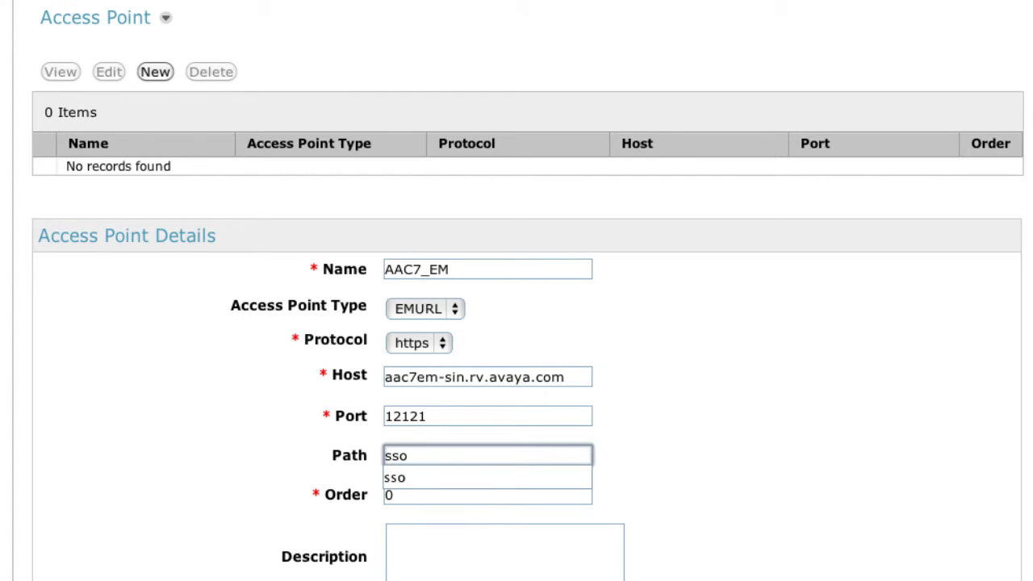
pyautogui.press('Tab')
pyautogui.scroll(-2, 516, 290)
pyautogui.scroll(-3, 299, 417)
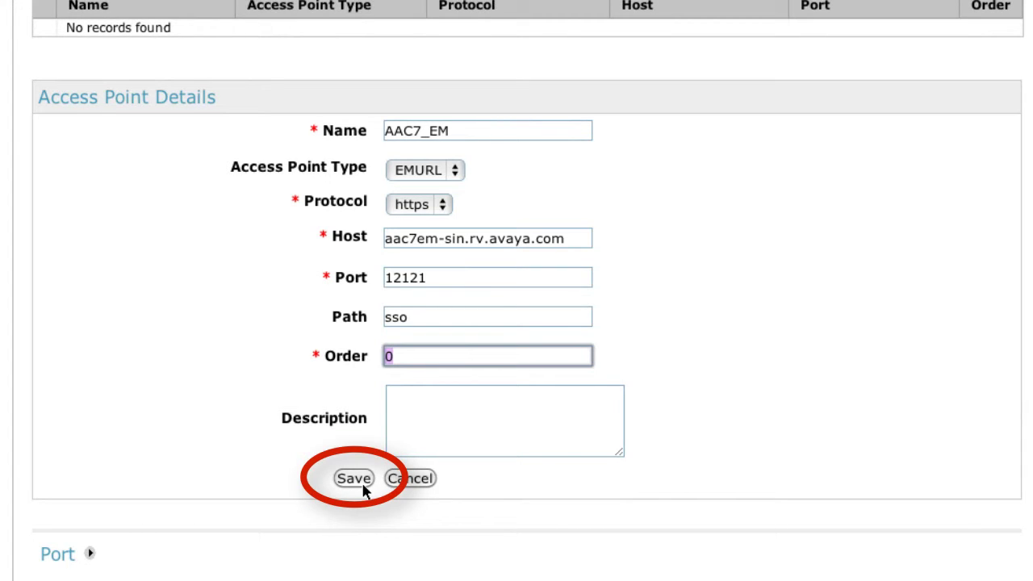
pyautogui.click(360, 483)
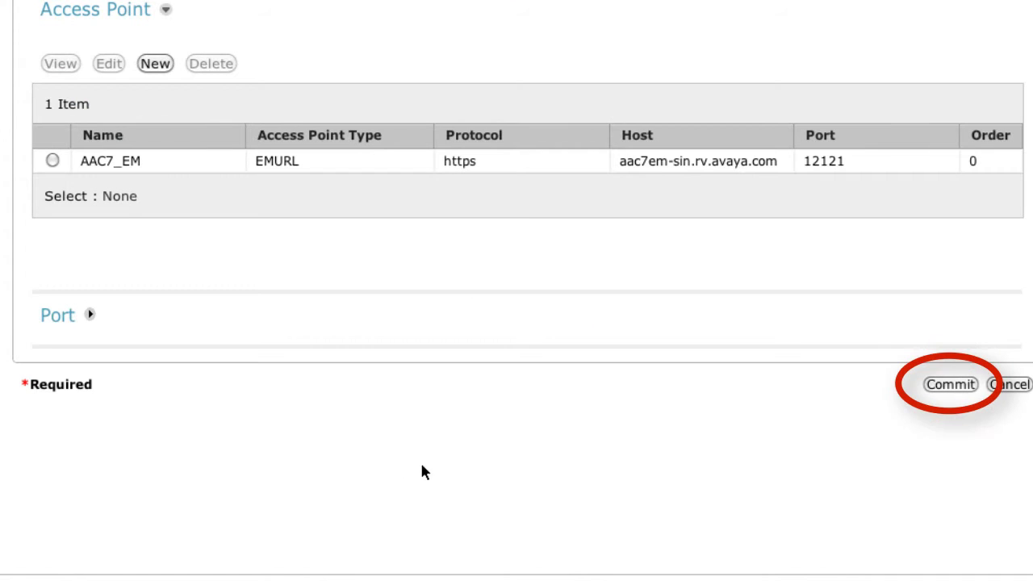
pyautogui.click(971, 389)
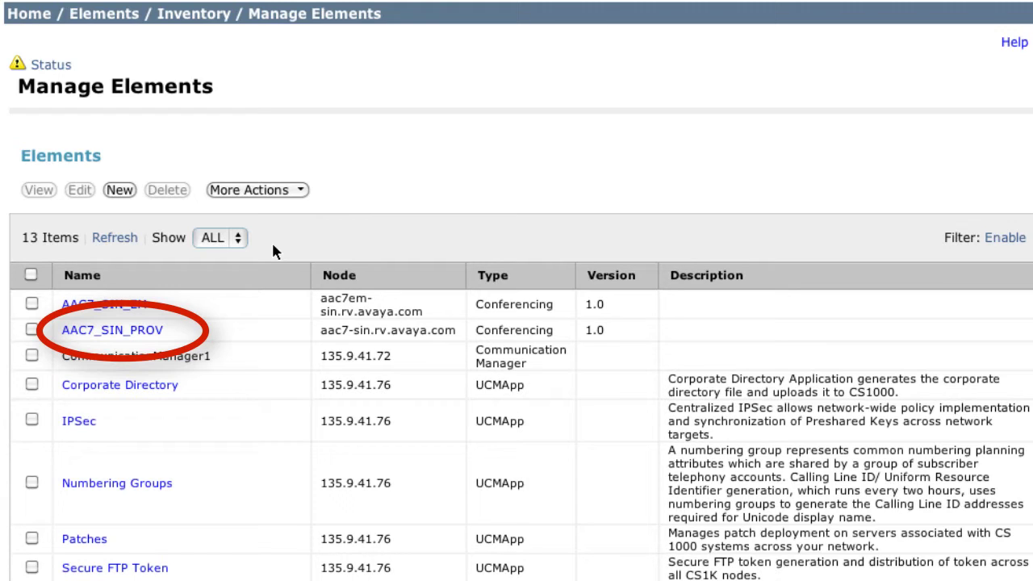
# Step: Open AAC7_SIN_PROV and launch its AAC7_PROV provisioning client in a new tab
pyautogui.click(150, 338)
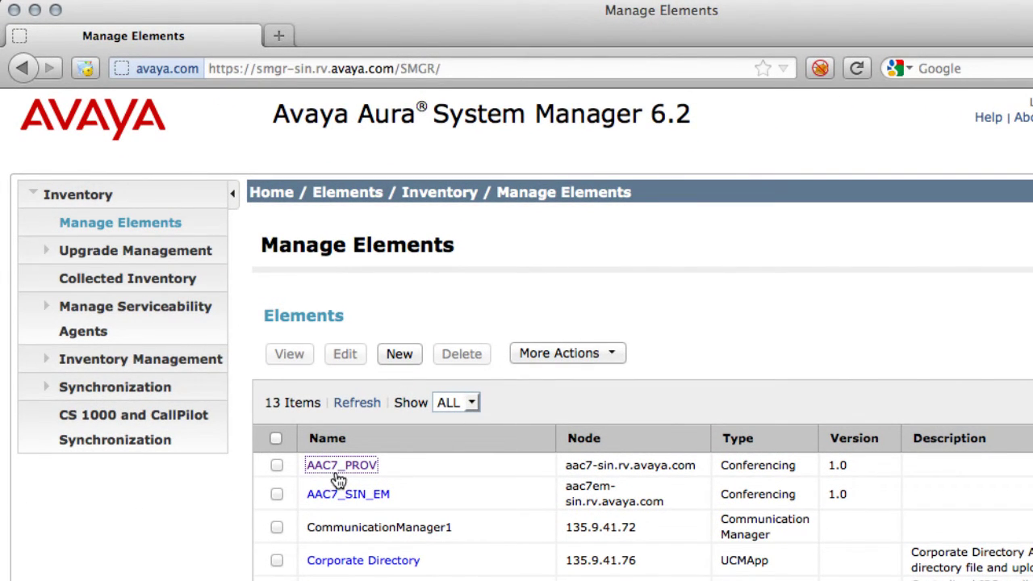
pyautogui.click(339, 480)
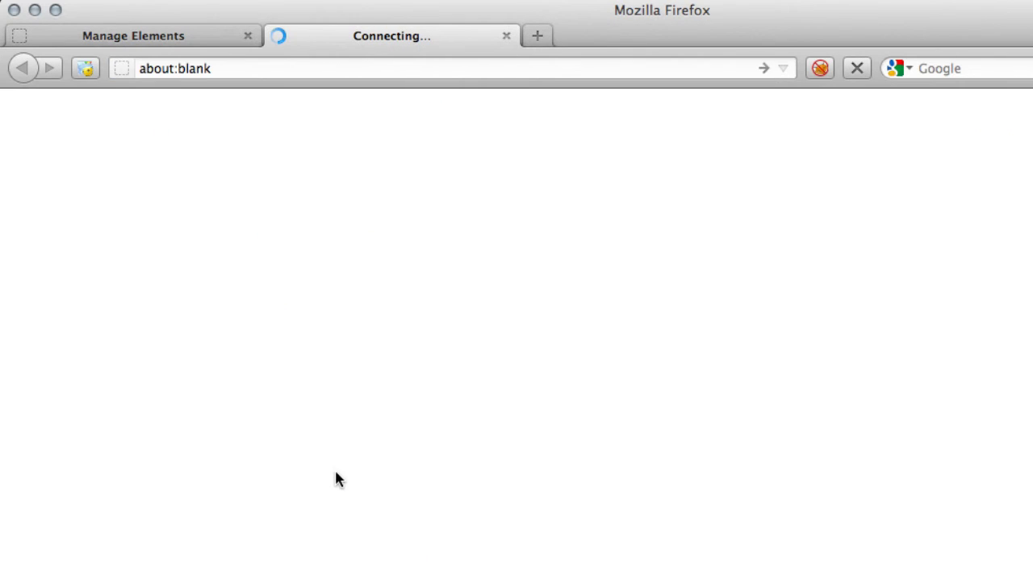